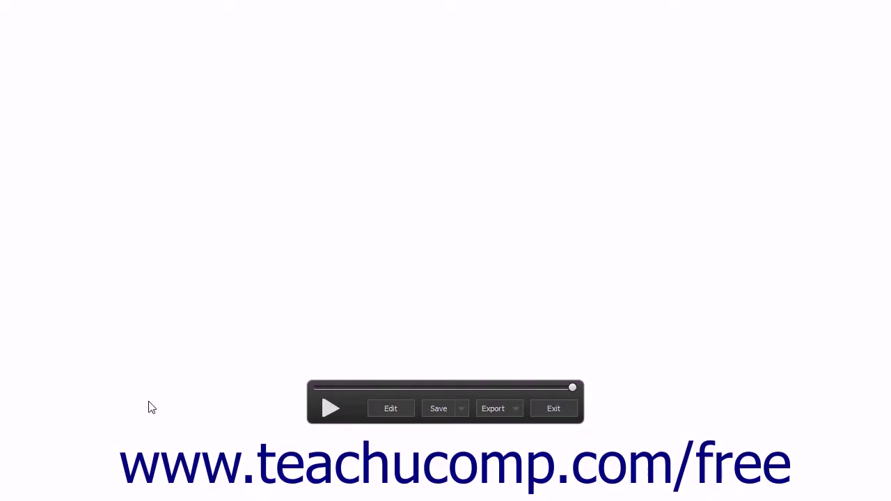
Stop playback and open the four-photo slideshow in the Slideshow Builder.
left_click(389, 409)
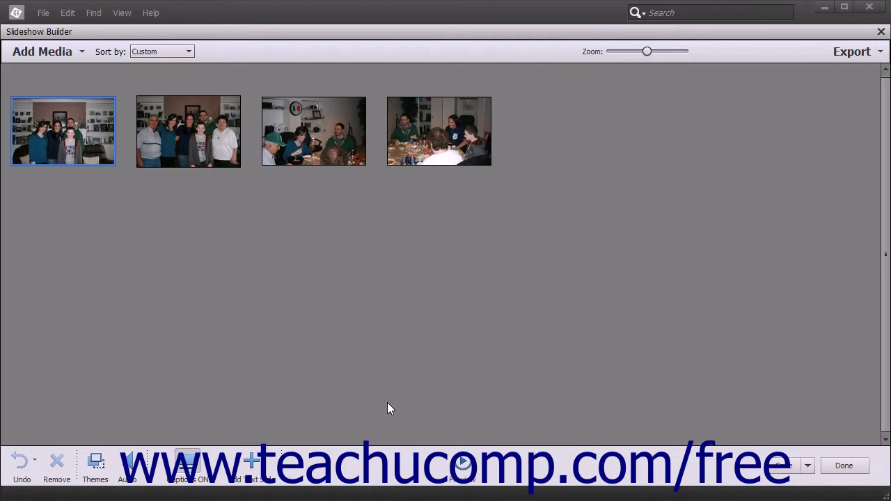
left_click(881, 31)
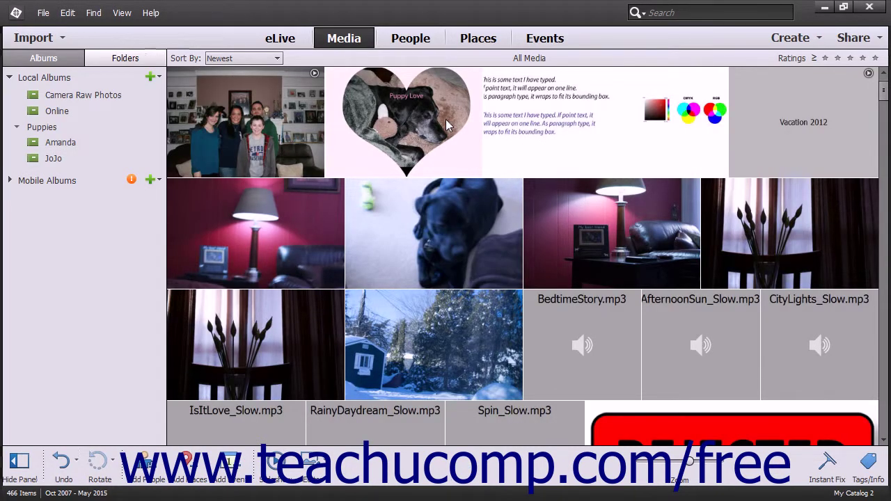
double_click(258, 120)
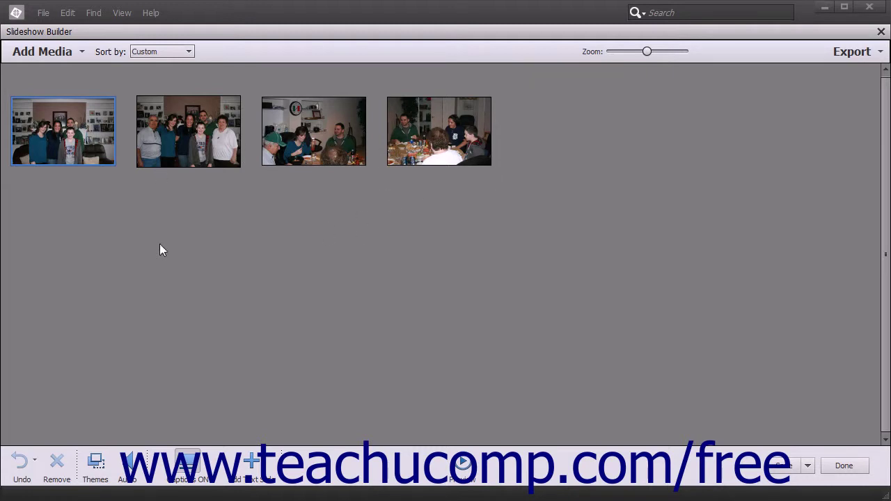
Practise selecting slides singly, with Ctrl and as a Shift range, clearing the selection between tries.
left_click(161, 136)
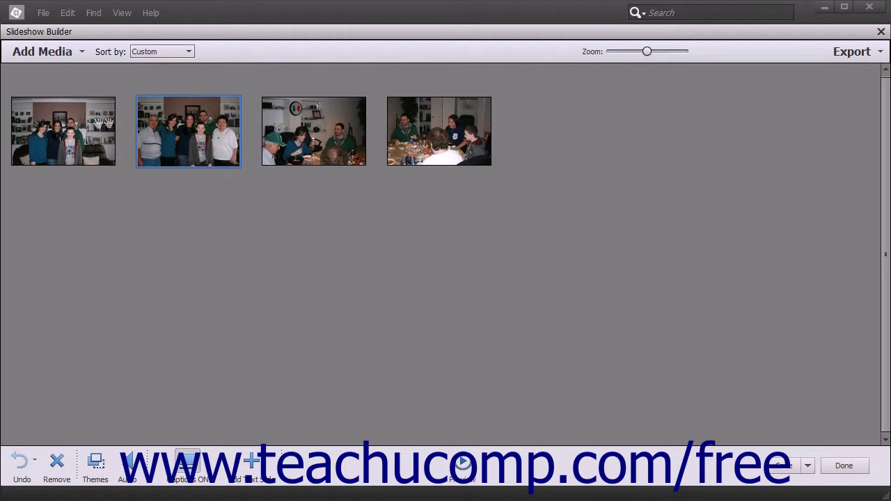
left_click(72, 125)
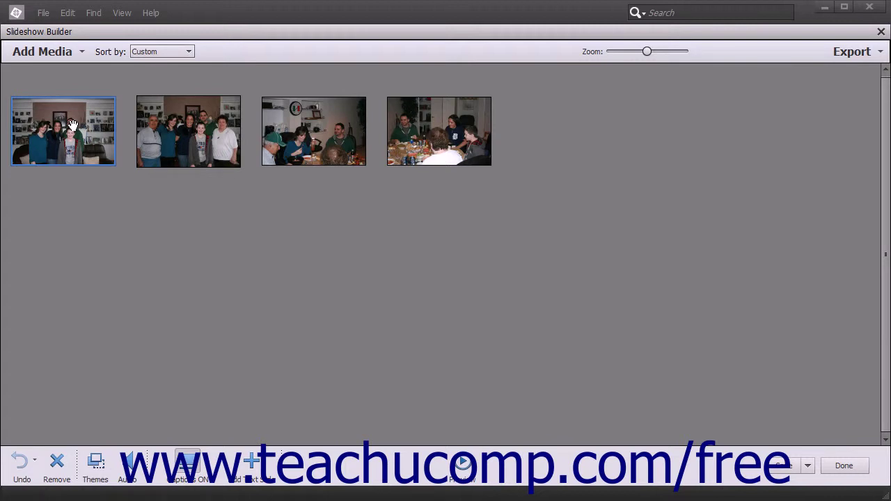
left_click(306, 148, "ctrl")
left_click(247, 220)
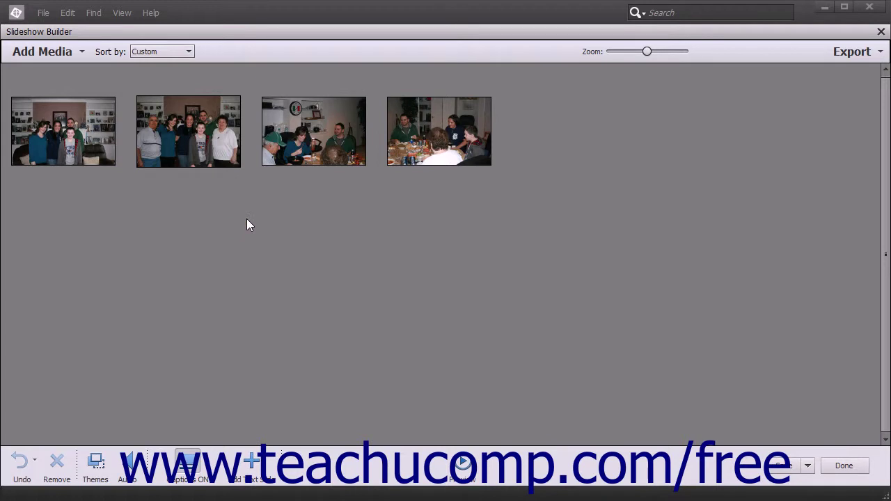
left_click(73, 132)
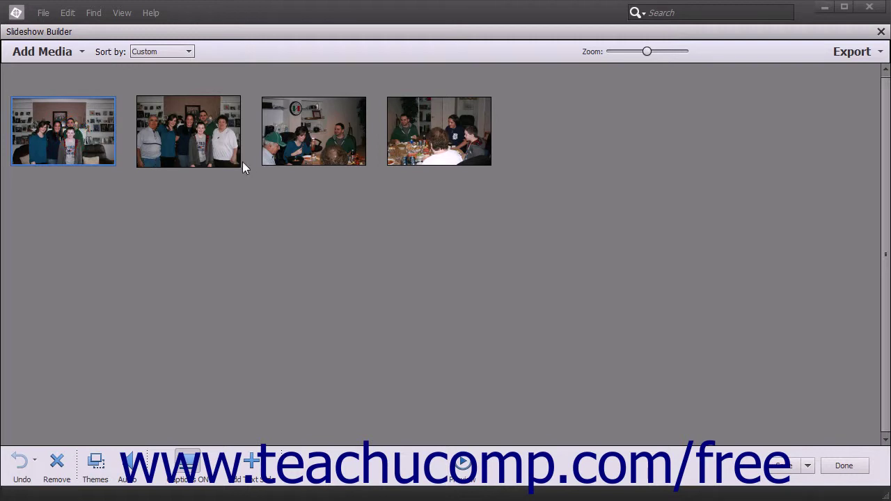
left_click(298, 143, "shift")
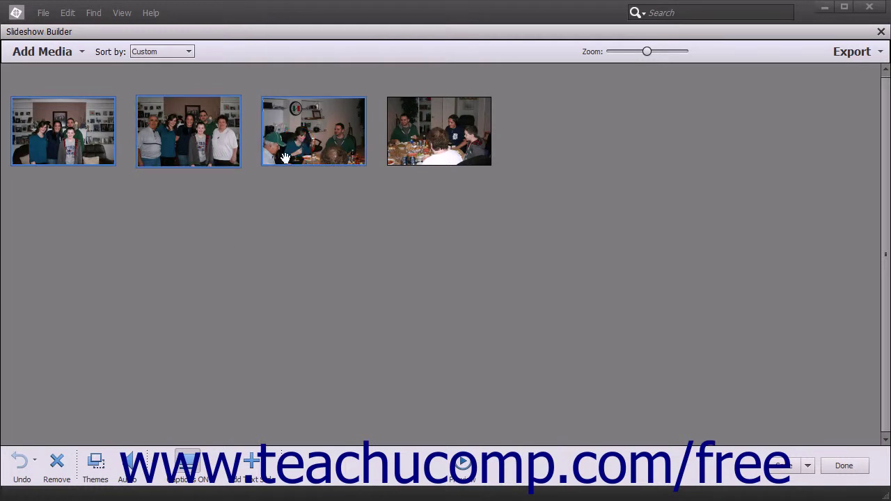
left_click(236, 244)
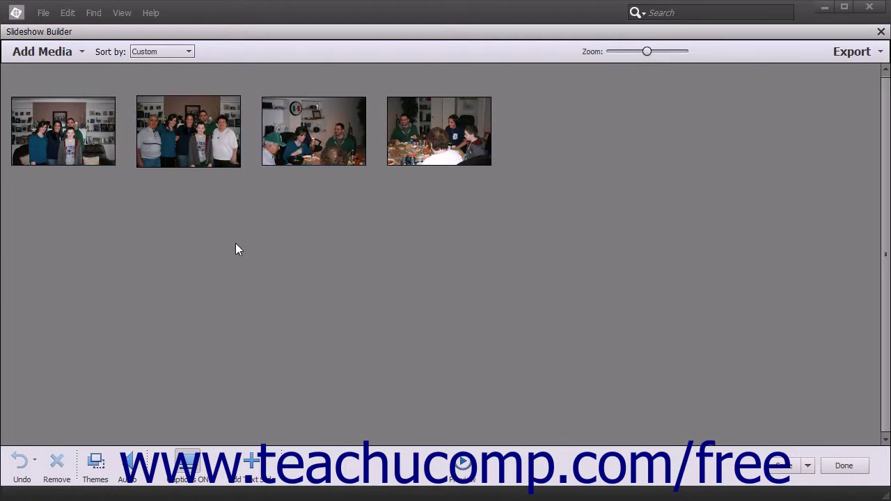
Drag the standing group photo from second to third place, after the dinner-table shot.
left_click(193, 120)
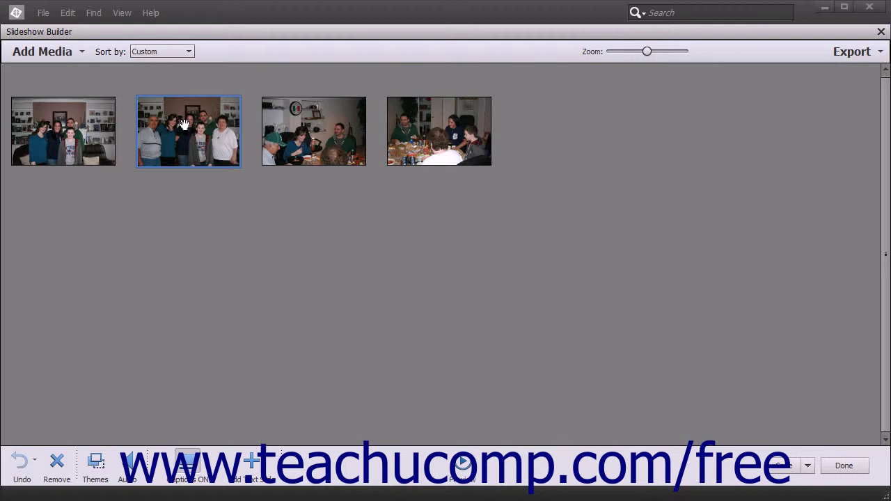
left_click_drag(184, 124, 371, 137)
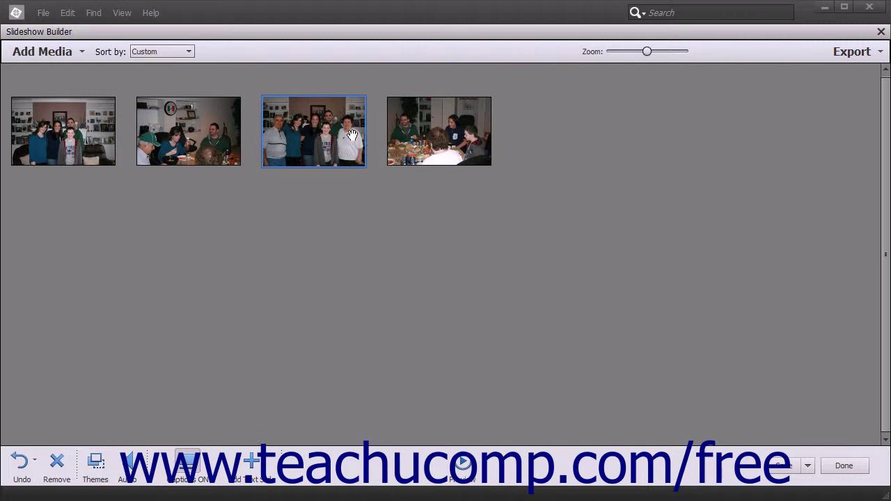
left_click(189, 53)
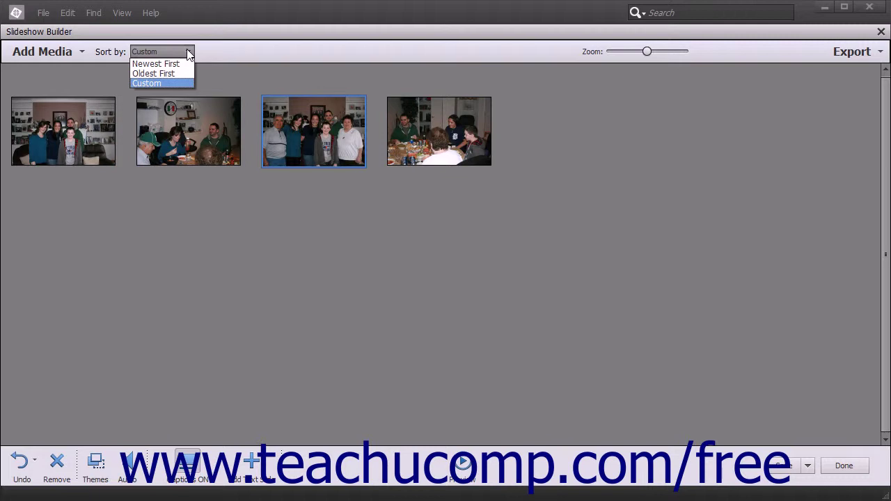
Keep the custom slide order and add media from the Elements Organizer catalog.
left_click(189, 54)
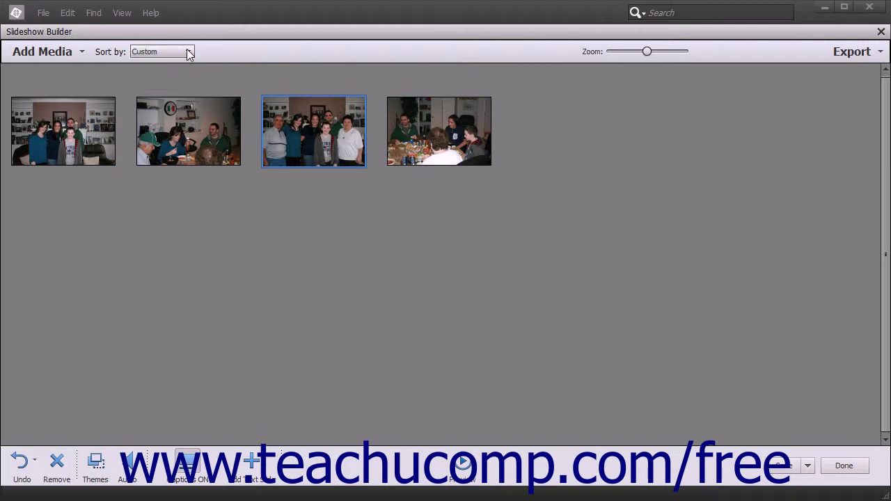
left_click(63, 55)
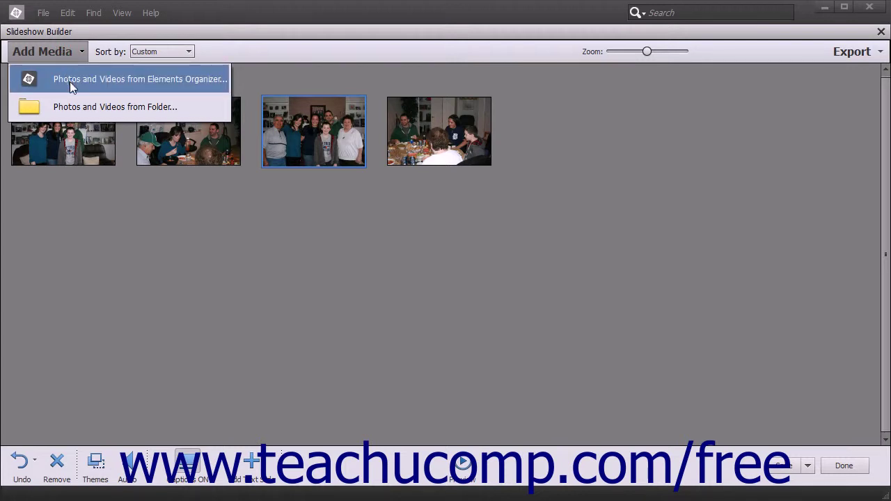
left_click(69, 82)
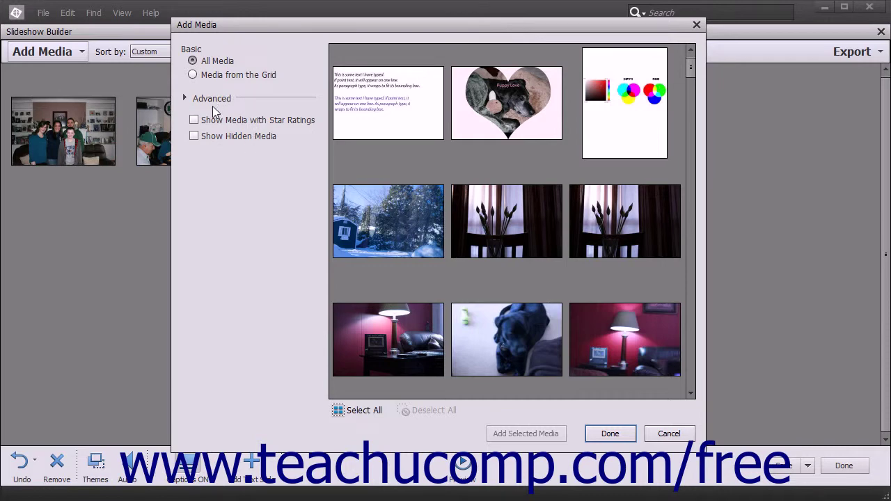
Set Add Media to Media from the Grid, after briefly trying All Media and the Amanda album filter.
left_click(201, 61)
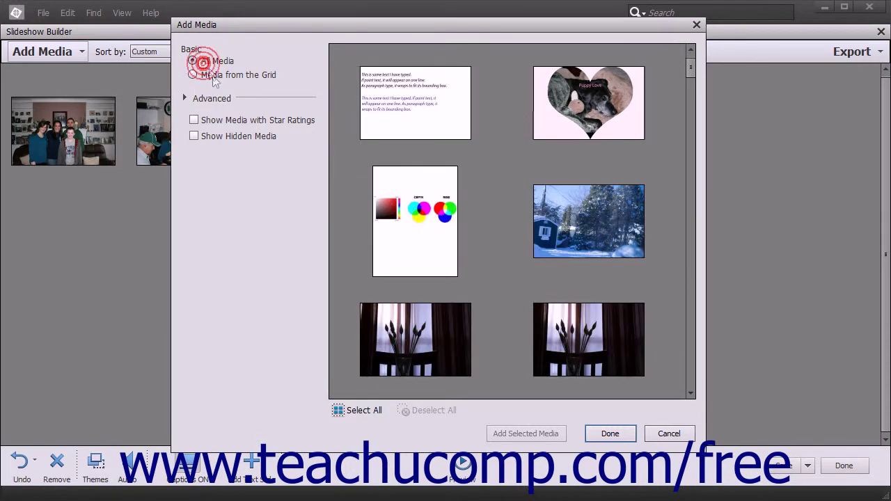
left_click(214, 74)
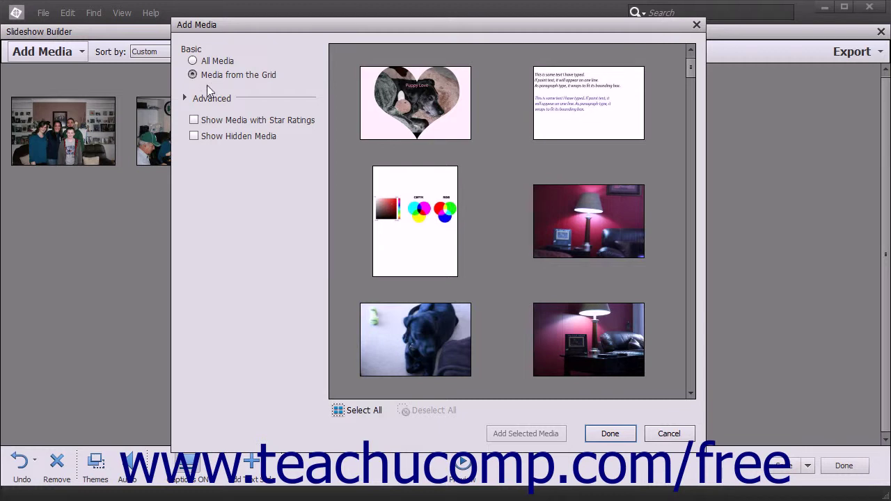
left_click(206, 101)
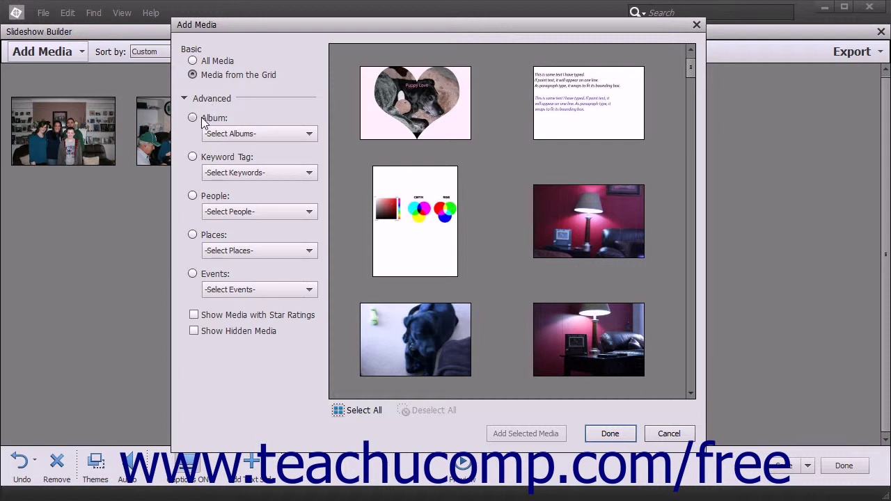
left_click(204, 122)
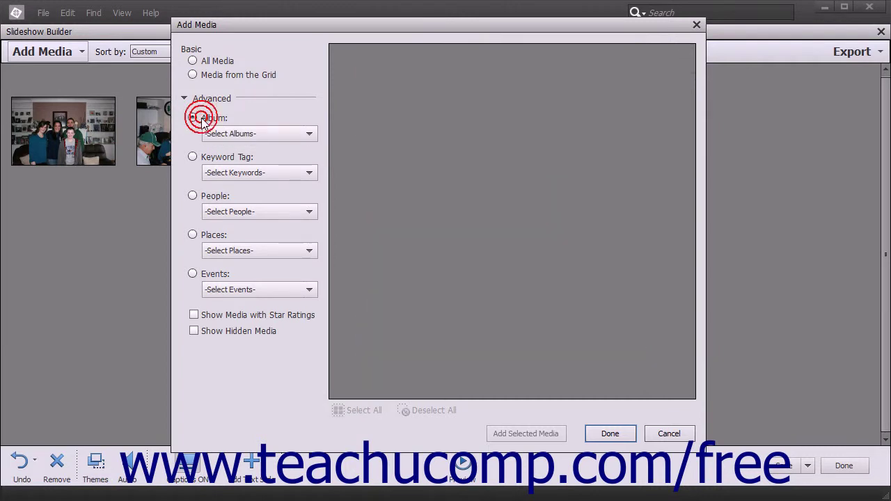
left_click(265, 133)
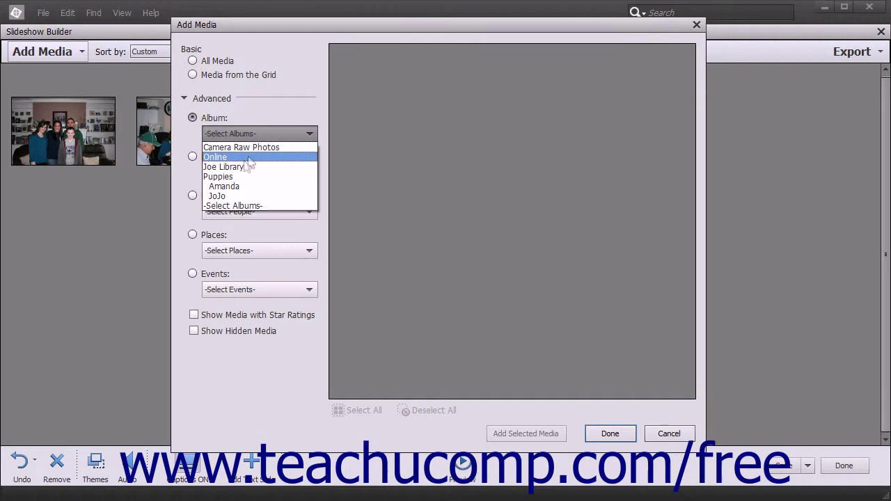
left_click(235, 185)
left_click(193, 74)
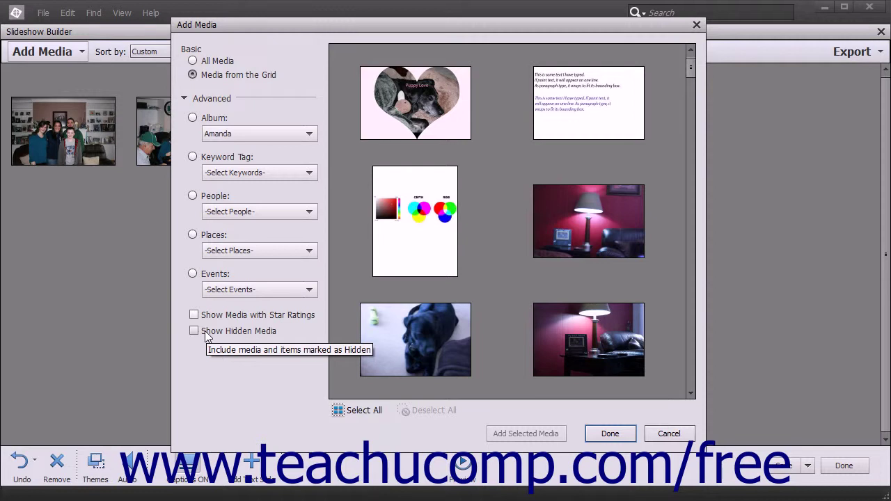
left_click(185, 99)
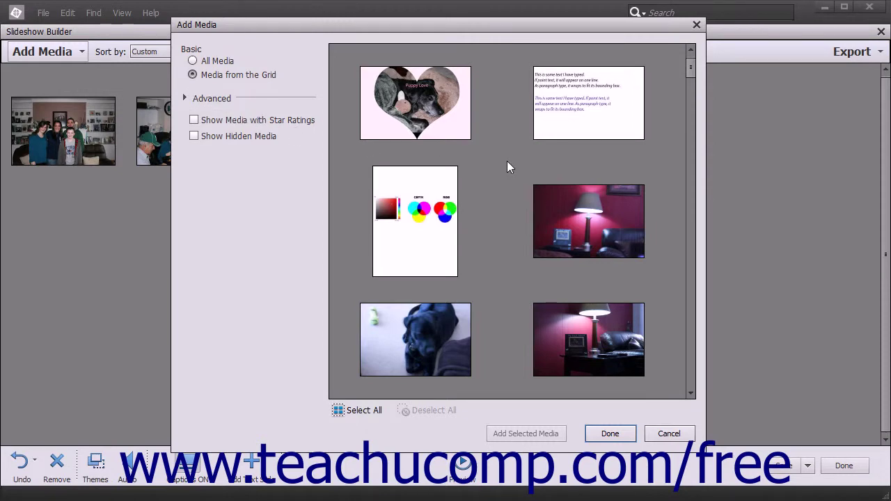
Practise selecting dinner-table photos singly, with Ctrl and as a range, then deselect all.
left_click_drag(691, 117, 686, 169)
left_click(411, 282)
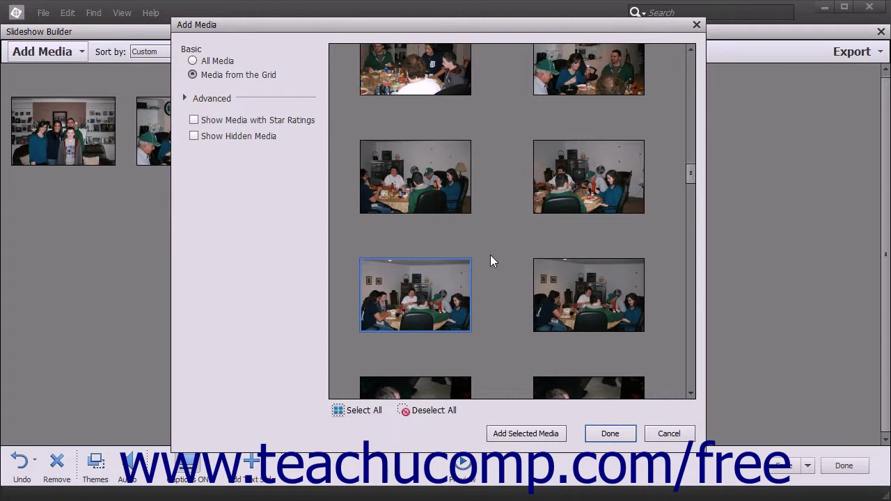
left_click(565, 195)
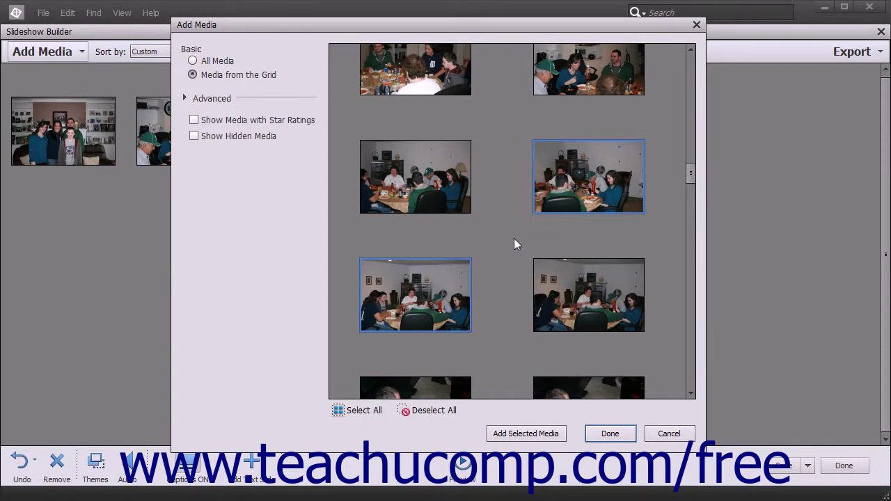
left_click(399, 183)
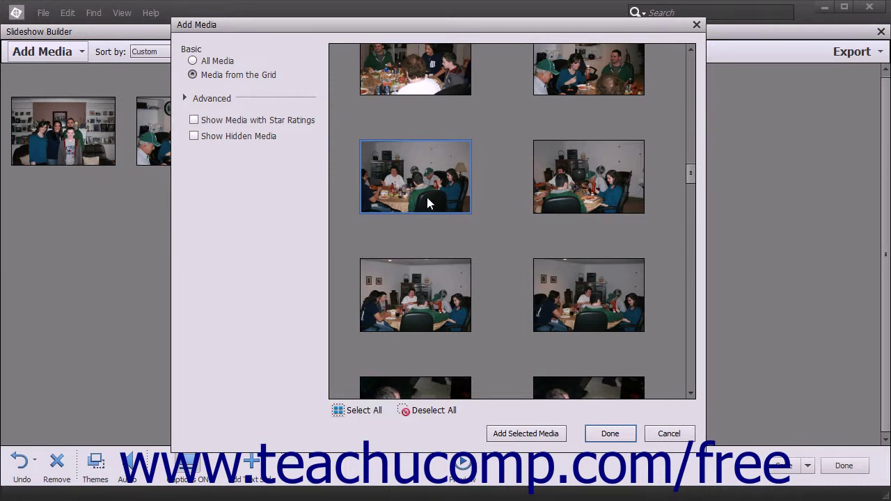
left_click(577, 300, "shift")
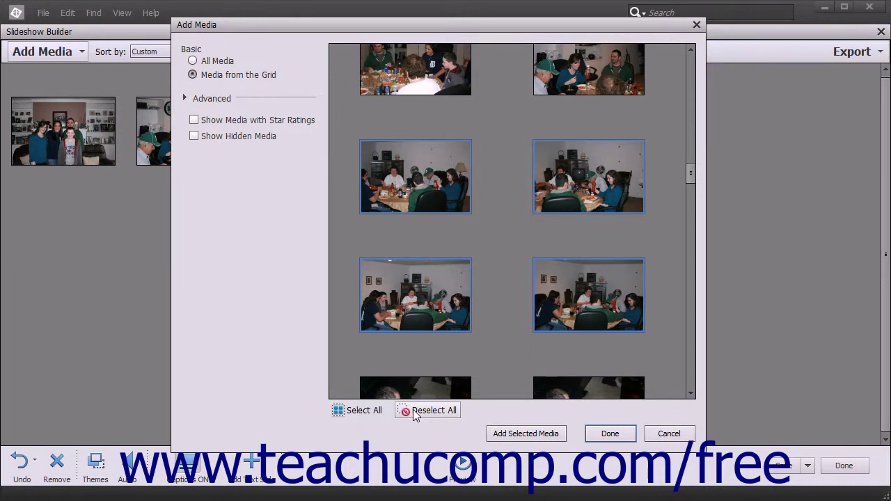
left_click(428, 410)
Add the left middle-row dinner-table photo as the fifth slide and close Add Media.
left_click(415, 299)
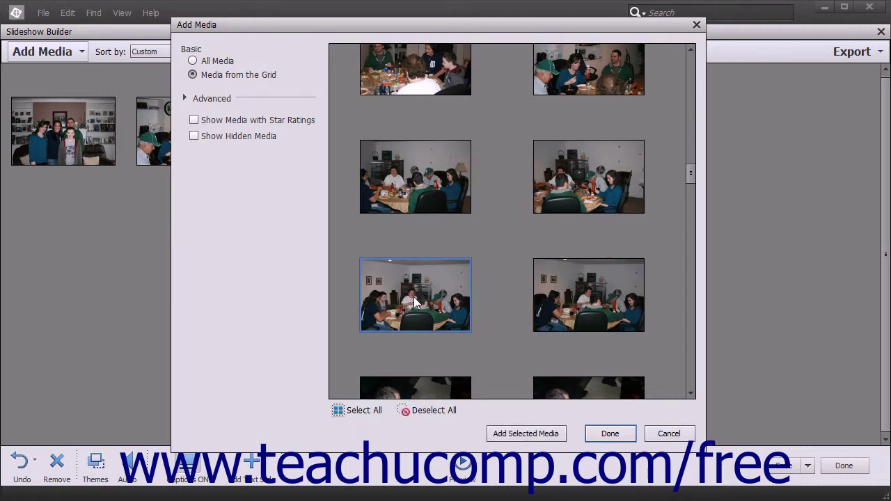
left_click(507, 434)
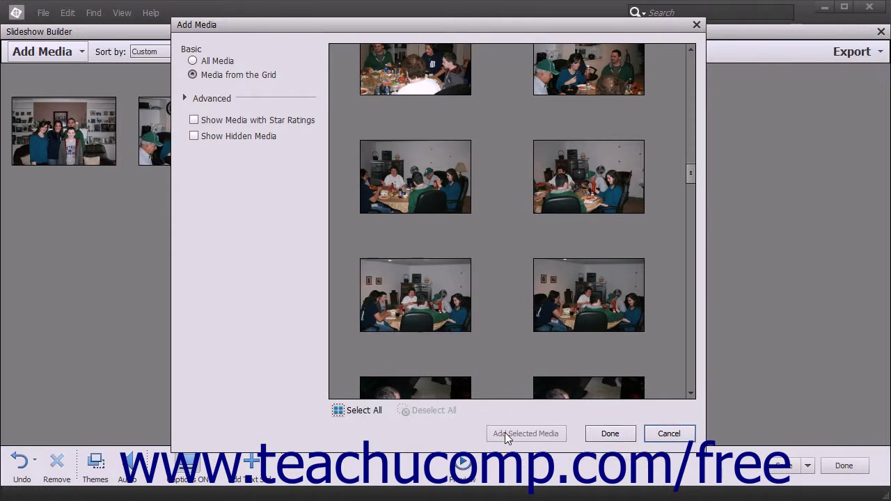
left_click(607, 434)
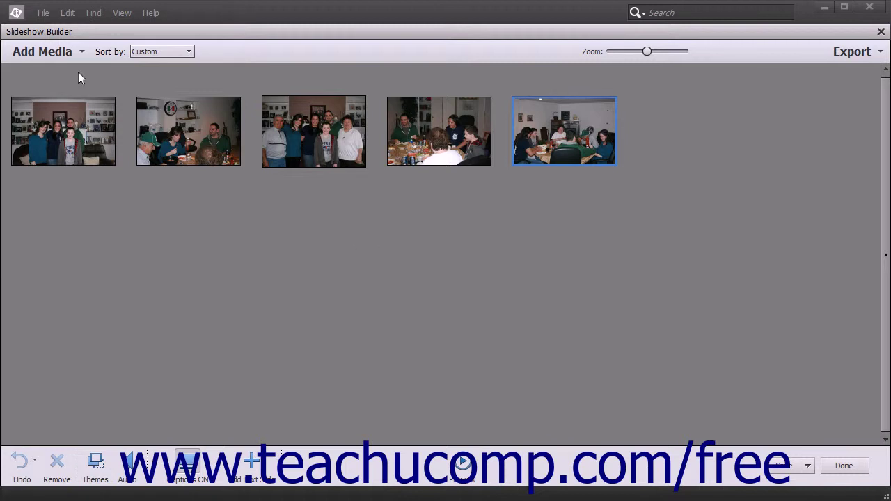
Import FamilyPortrait from the Desktop folder as the sixth slide, accepting the keyword tags prompt.
left_click(76, 51)
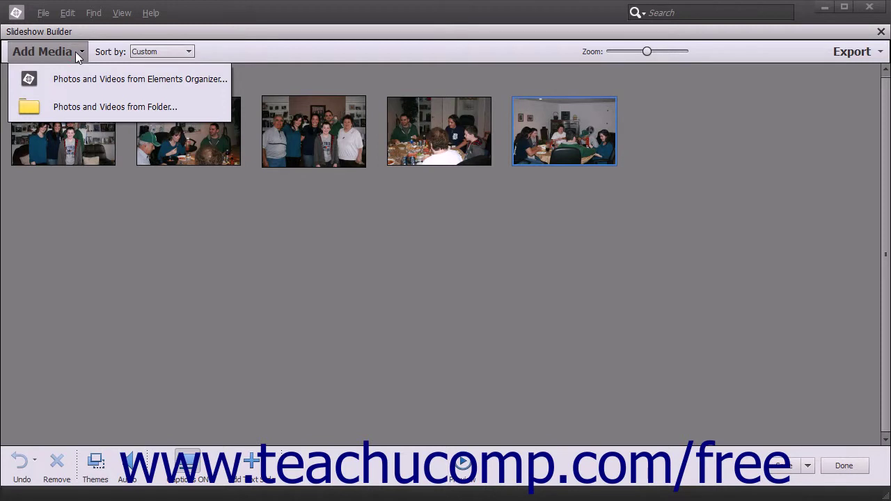
left_click(76, 108)
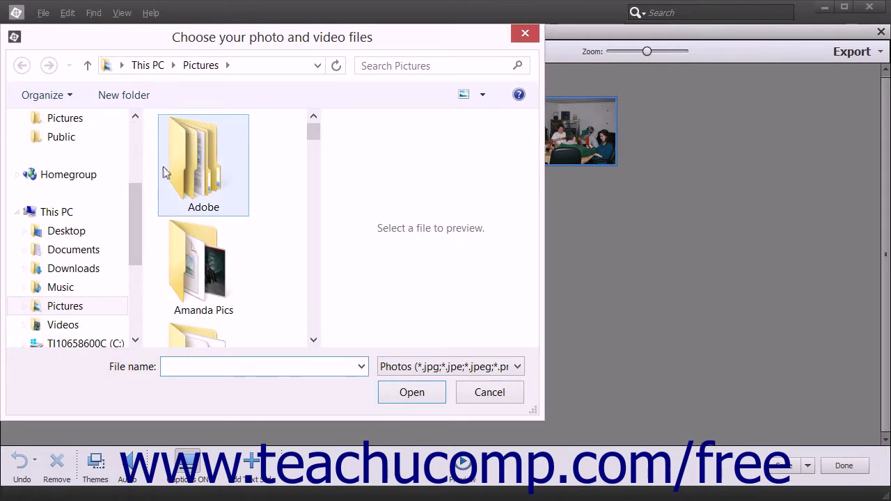
left_click(70, 231)
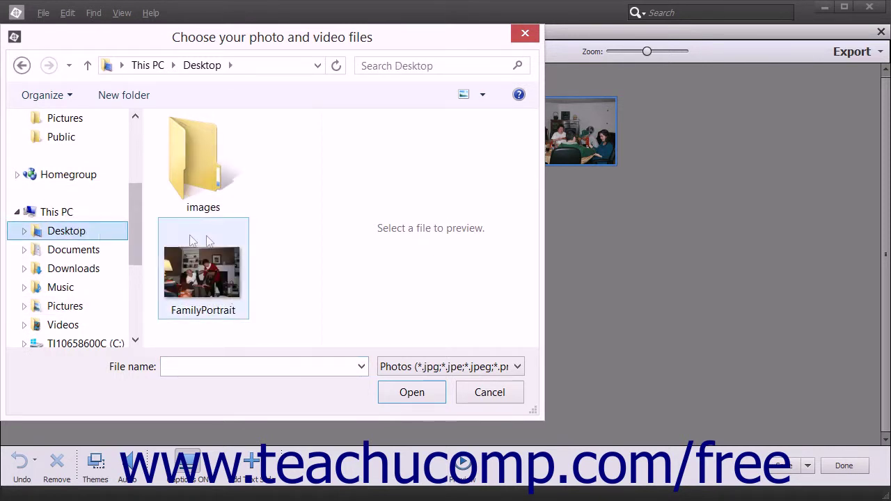
left_click(208, 278)
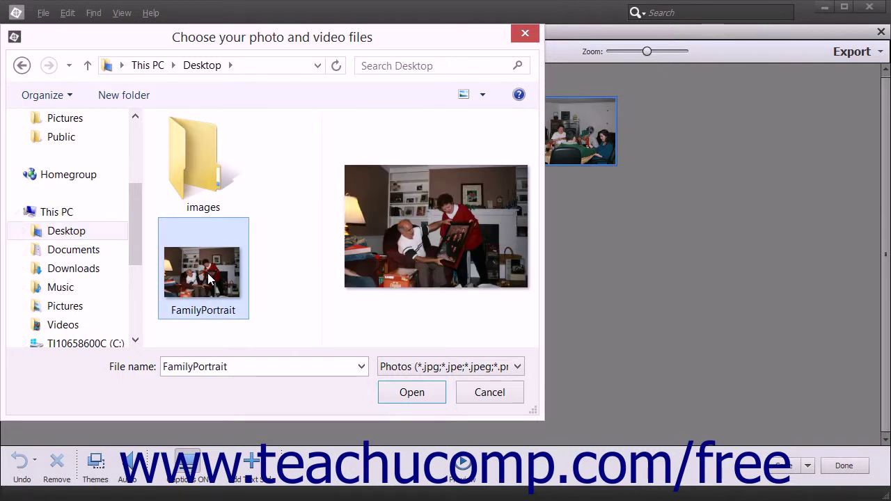
left_click(392, 393)
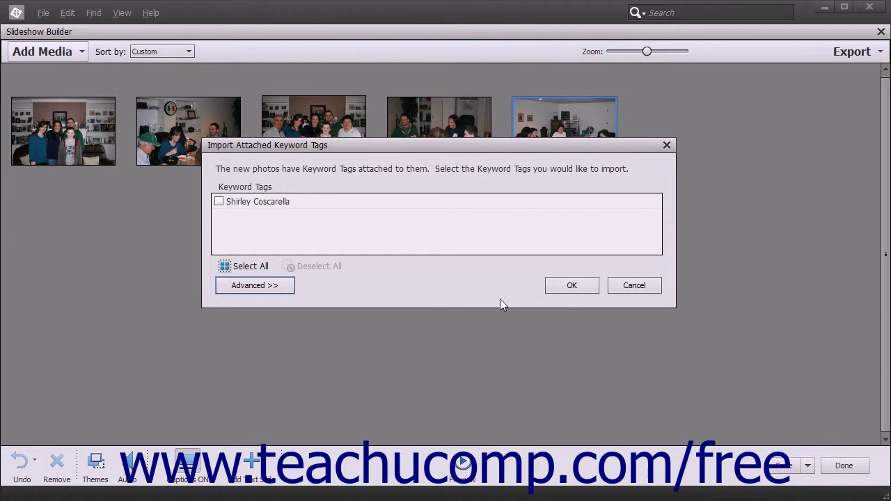
left_click(561, 286)
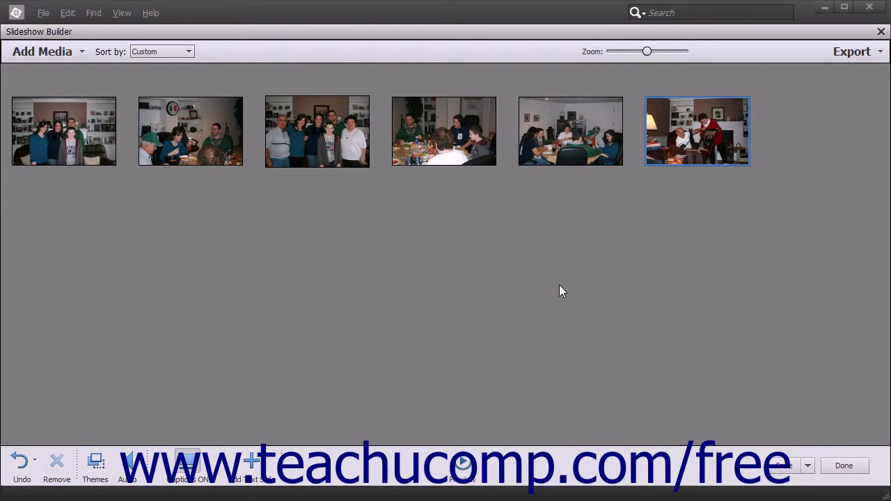
Enlarge the slide thumbnails with the Zoom slider and check the Export options without exporting.
left_click(647, 51)
mouse_move(644, 53)
left_mouse_down()
mouse_move(625, 56)
mouse_move(649, 53)
left_mouse_up()
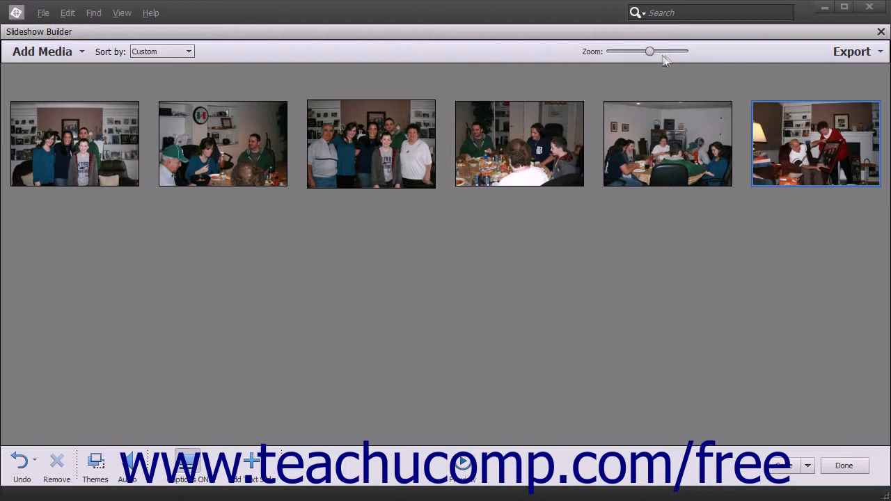
left_click(847, 52)
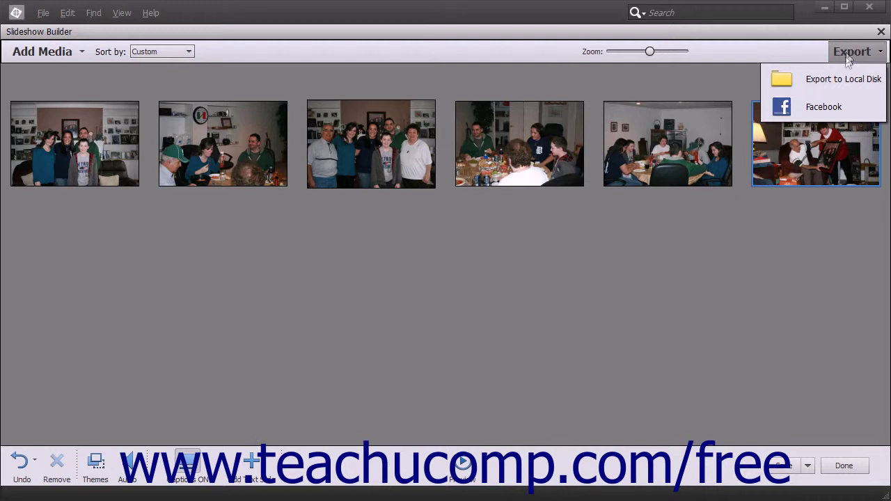
left_click(836, 105)
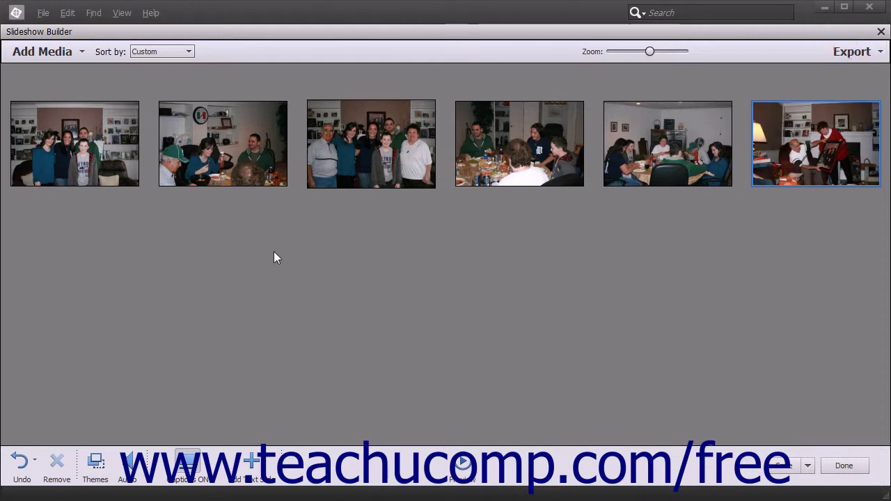
left_click(19, 459)
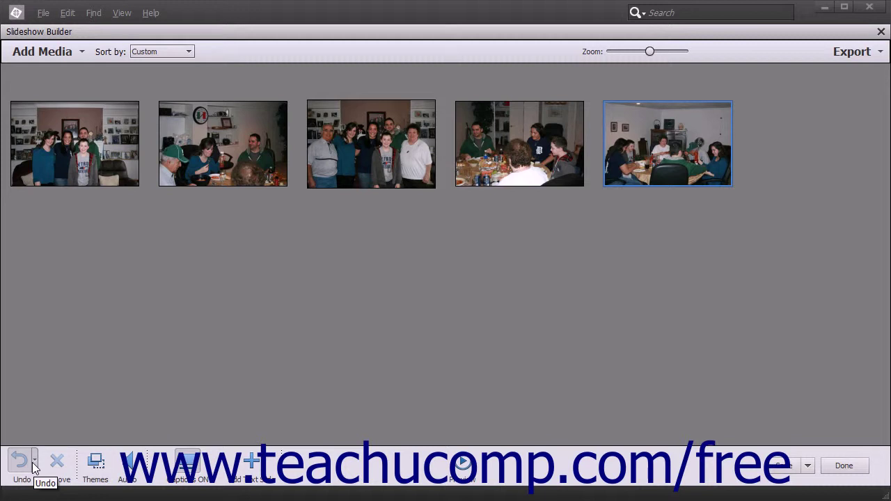
left_click(34, 461)
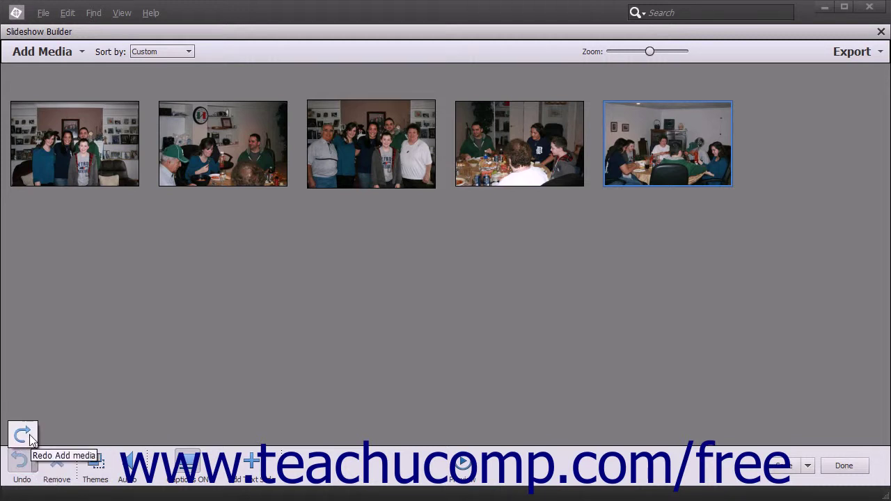
left_click(22, 436)
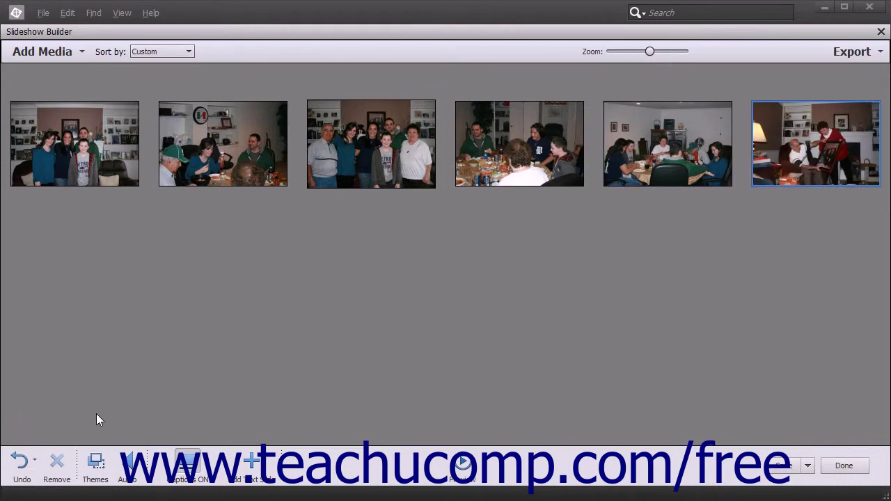
left_click(207, 138)
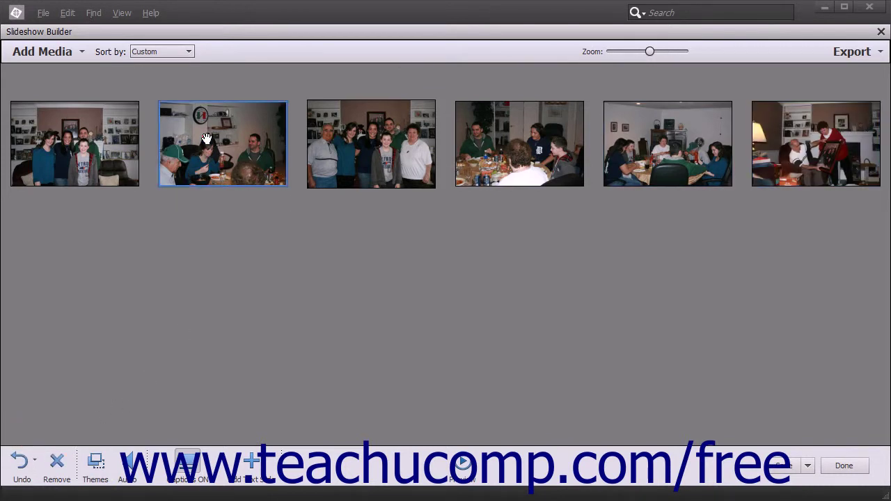
Remove the second slide, the green-cap dinner shot, and confirm with Yes.
left_click(57, 470)
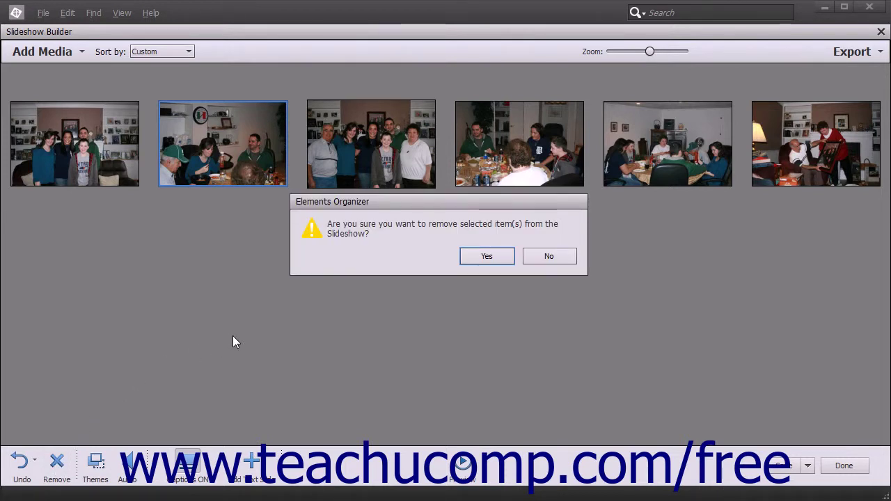
left_click(488, 256)
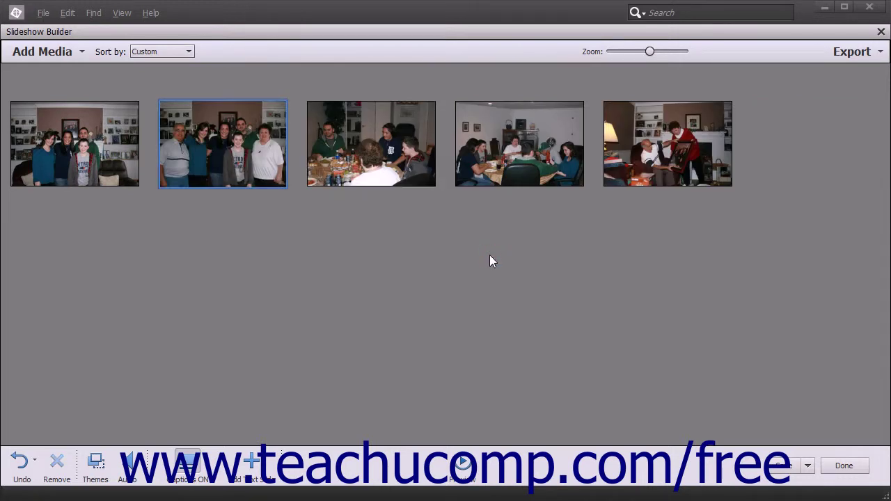
Choose and apply the Memories theme from the theme strip, then reopen and close Themes.
left_click(96, 465)
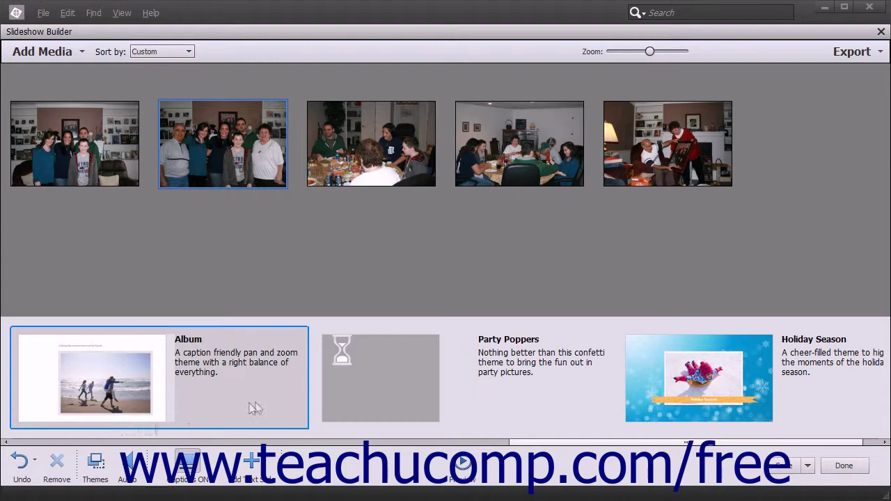
left_click_drag(531, 443, 200, 471)
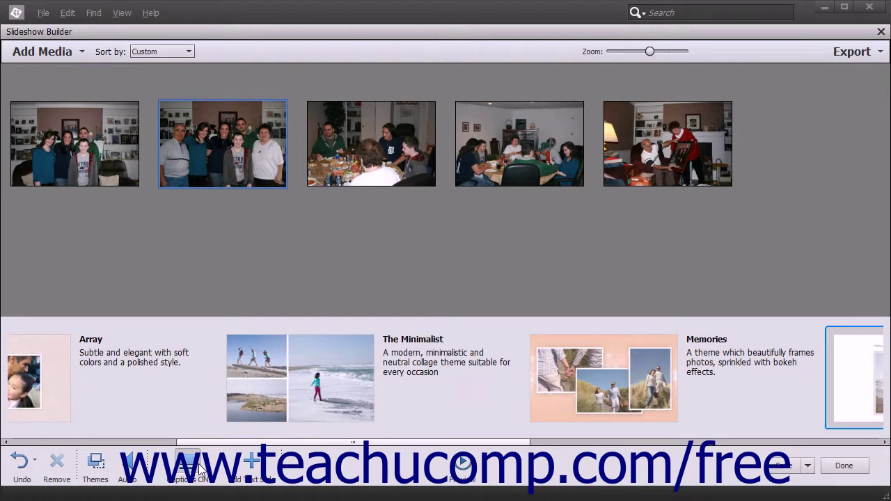
left_click(614, 384)
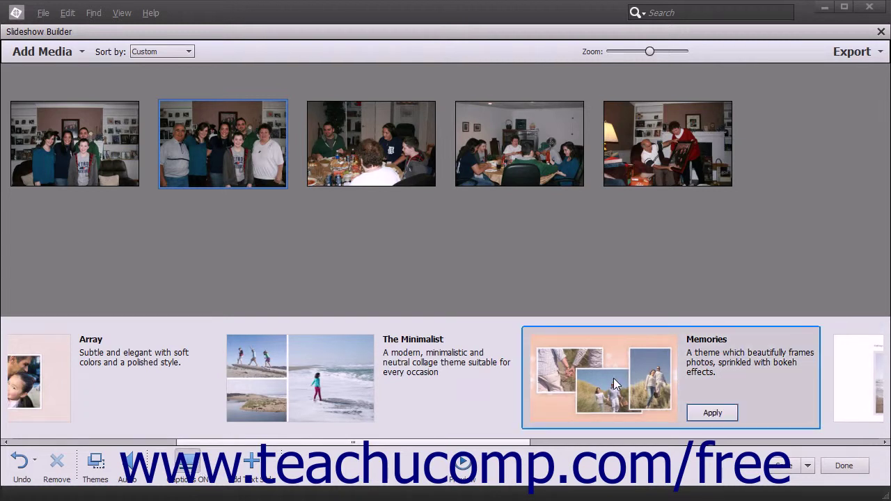
left_click(712, 413)
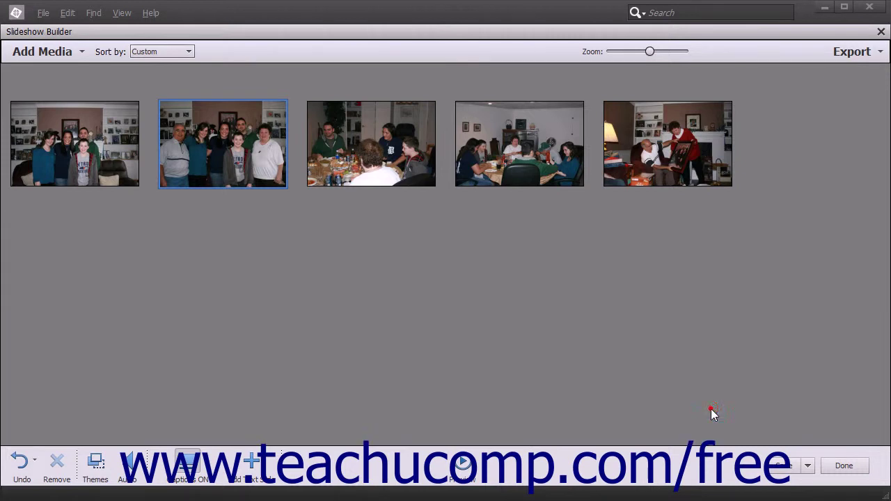
left_click(96, 468)
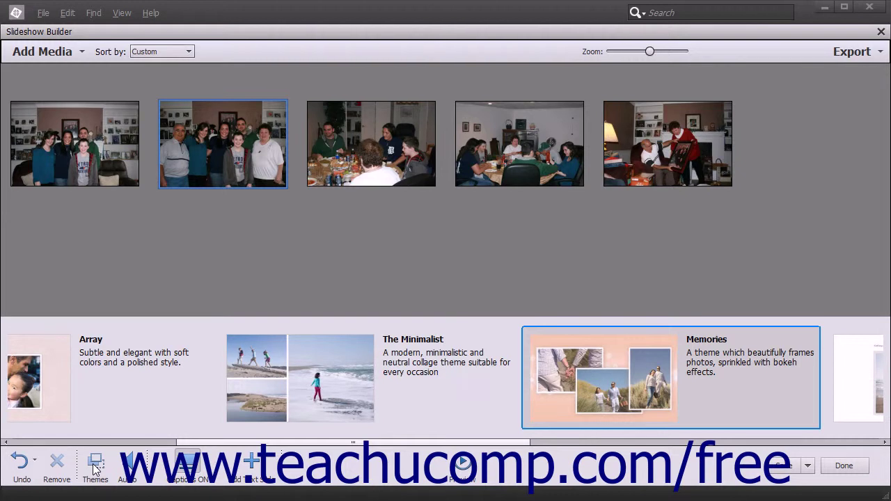
left_click(94, 465)
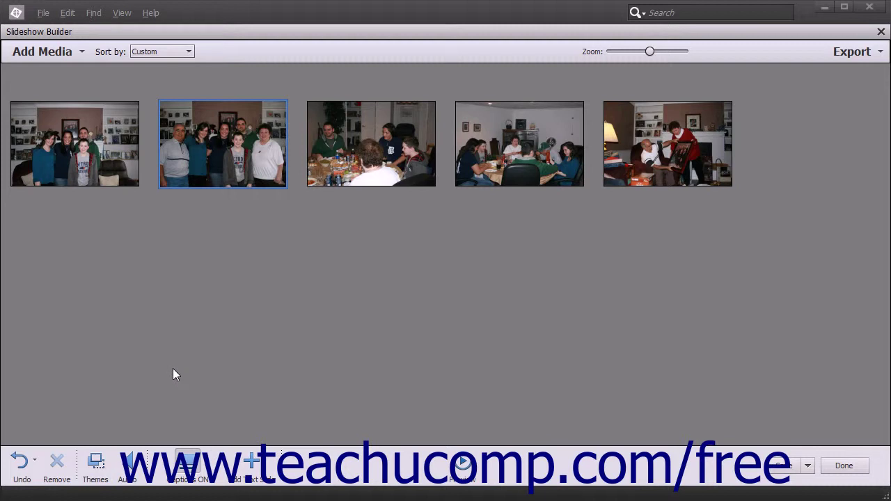
Set RainyDaydream_Slow.mp3 as the slideshow's audio.
left_click(134, 473)
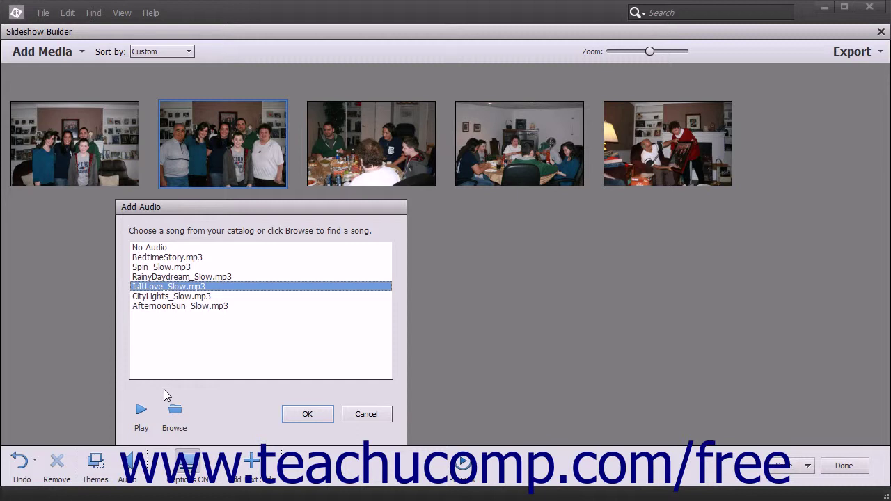
left_click(171, 280)
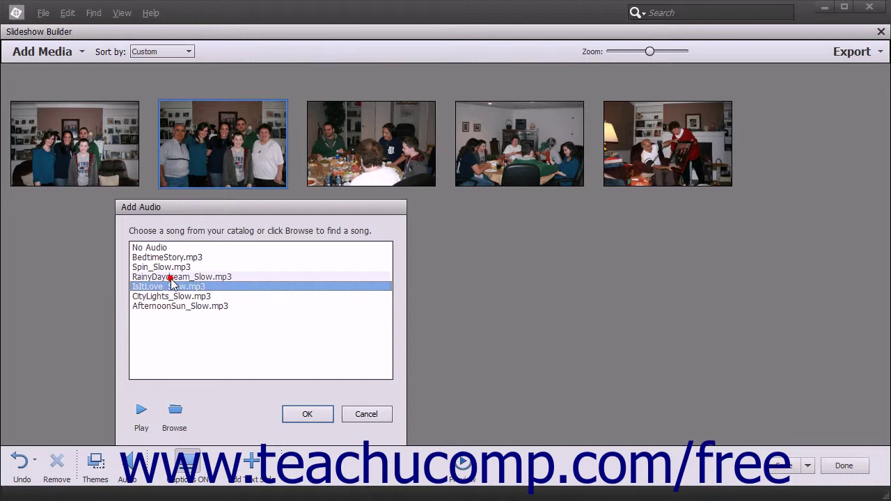
left_click(306, 417)
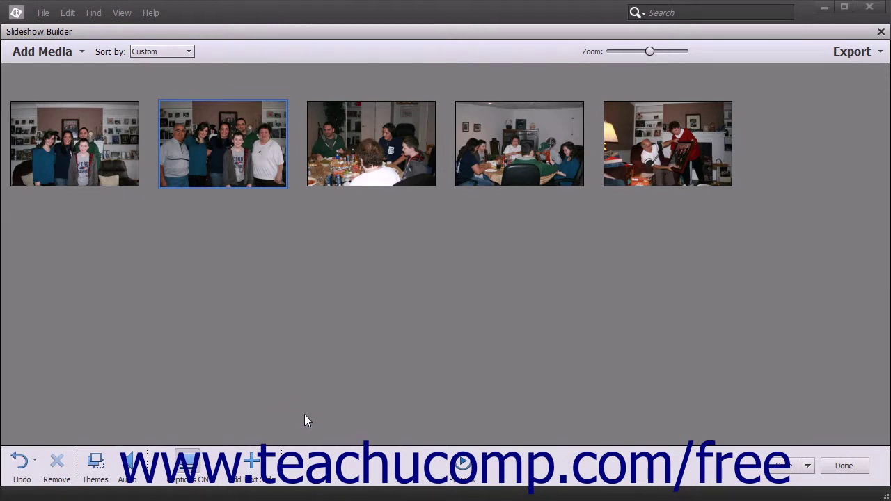
Reopen the audio choices and switch the song to Spin_Slow.mp3.
left_click(127, 463)
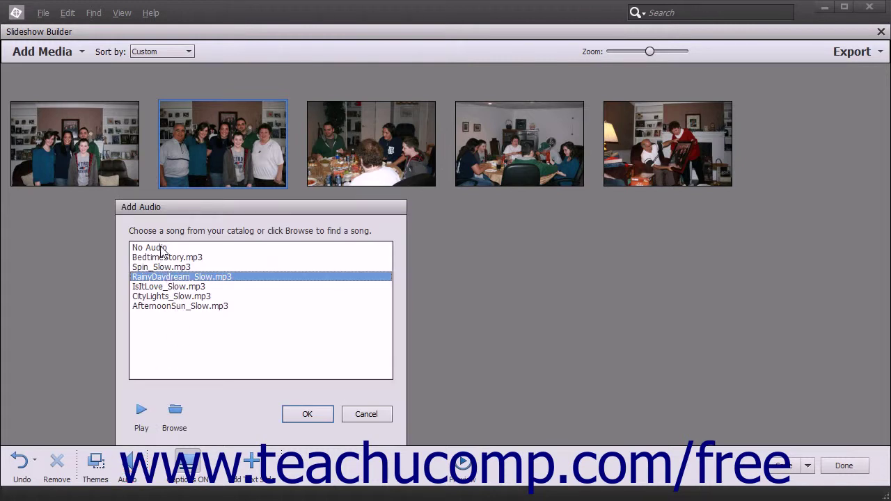
left_click(162, 249)
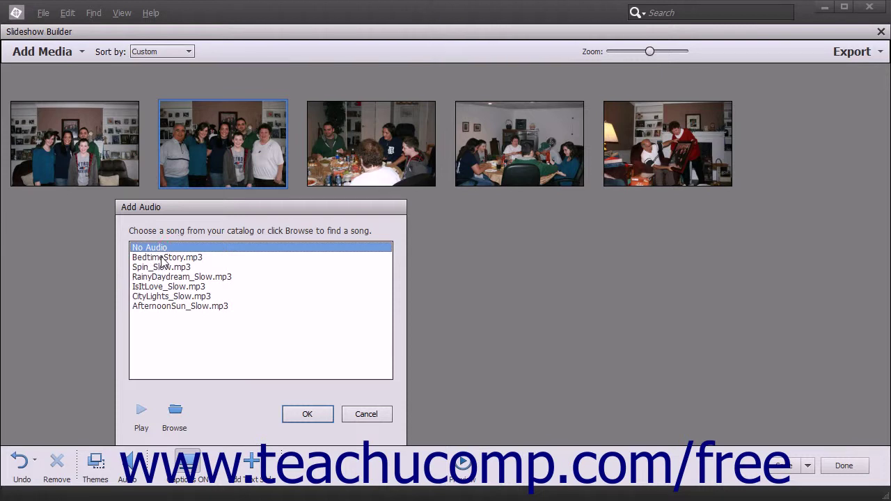
left_click(157, 268)
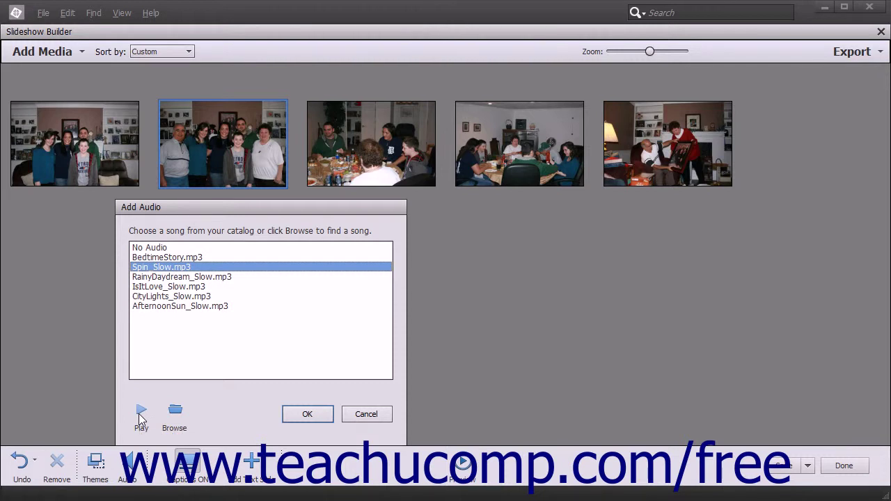
Browse for a song file, then back out of Import Audio and Add Audio without changing the soundtrack.
left_click(176, 412)
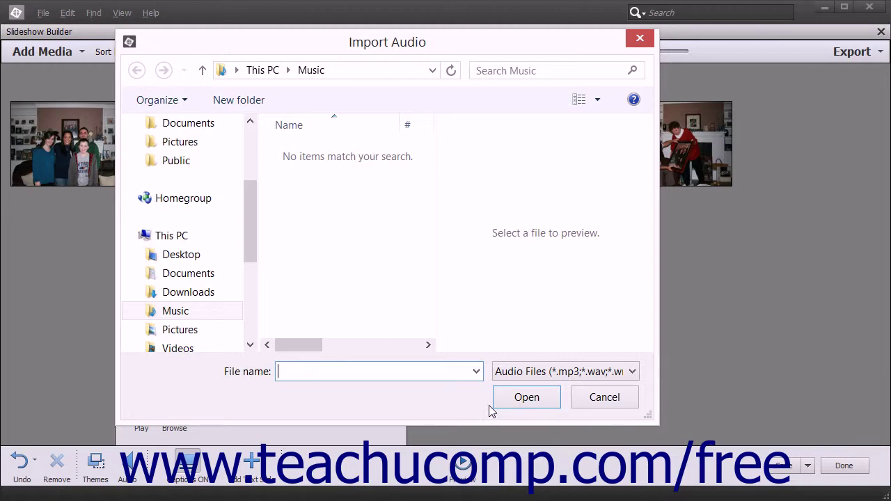
key("Escape")
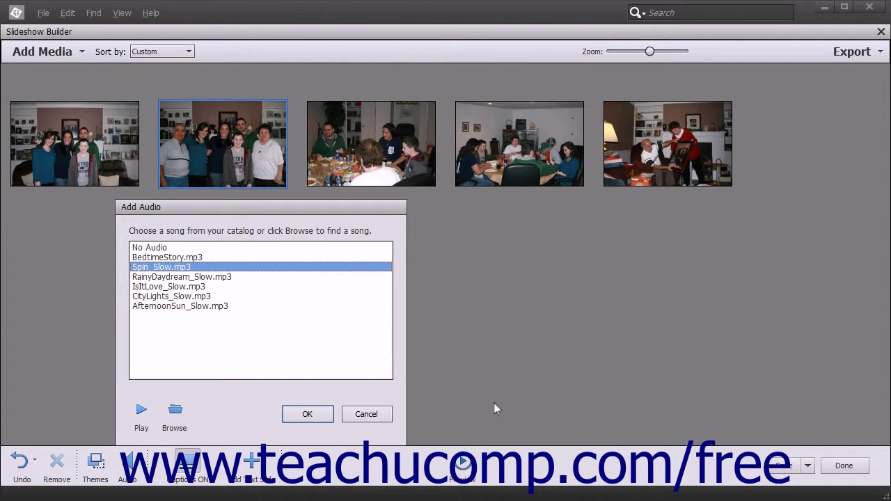
left_click(380, 422)
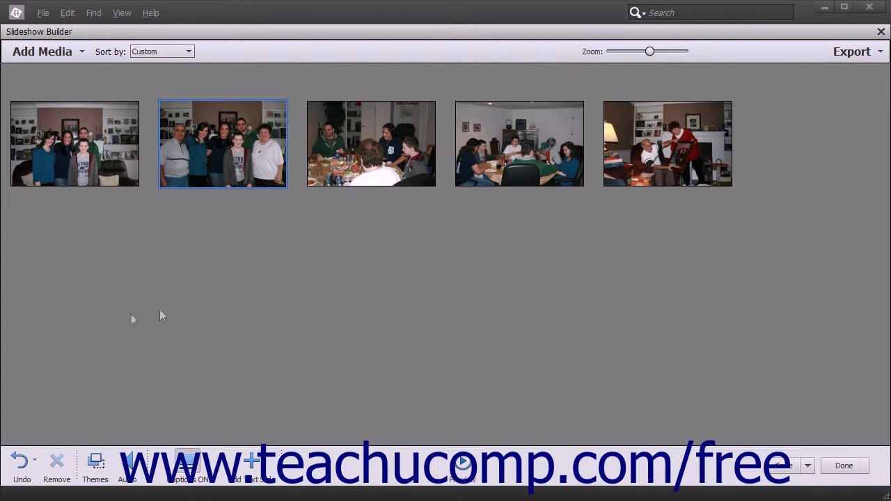
Caption the fifth photo 'Family Portrait', then toggle slideshow captions off and back on.
mouse_move(632, 209)
left_click(636, 199)
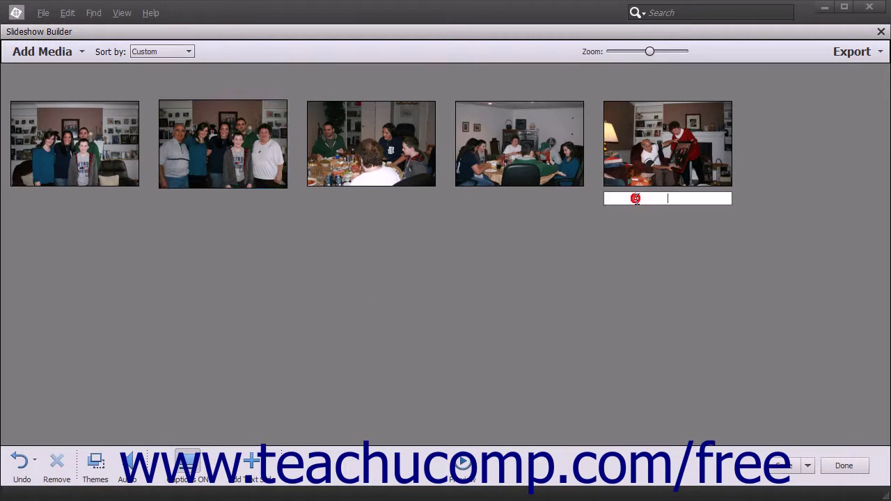
type("Family Portrait")
left_click(504, 252)
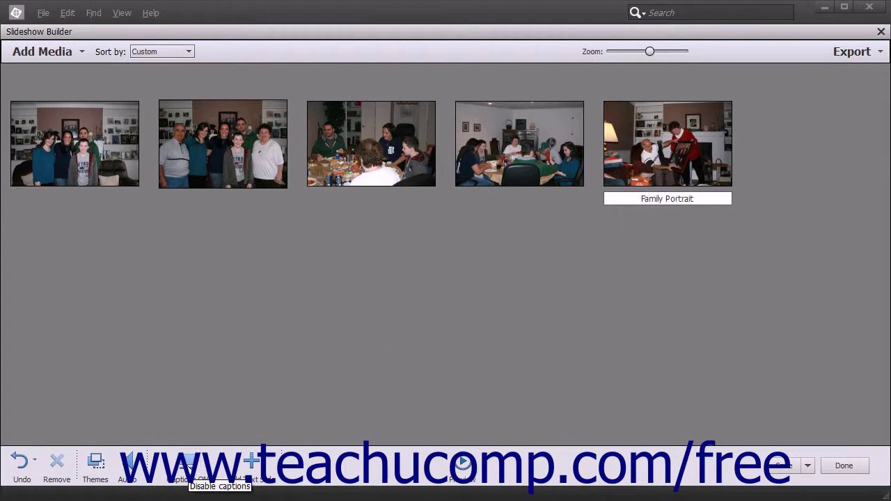
left_click(187, 468)
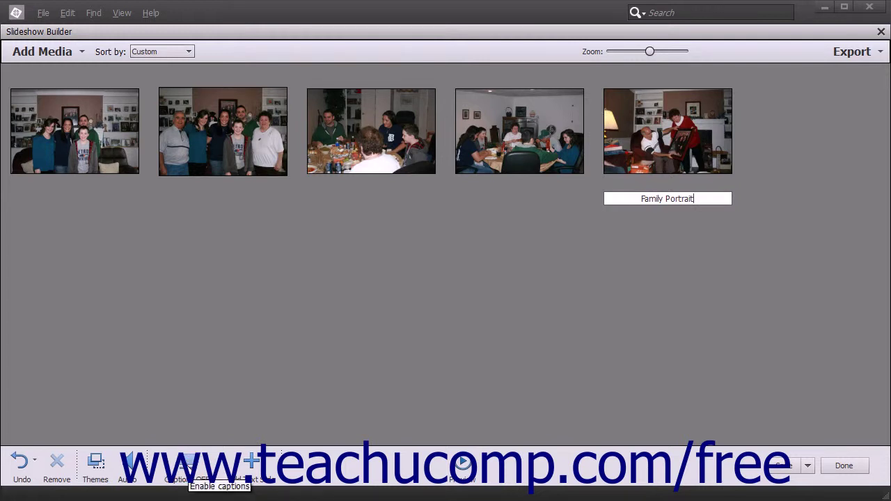
left_click(186, 468)
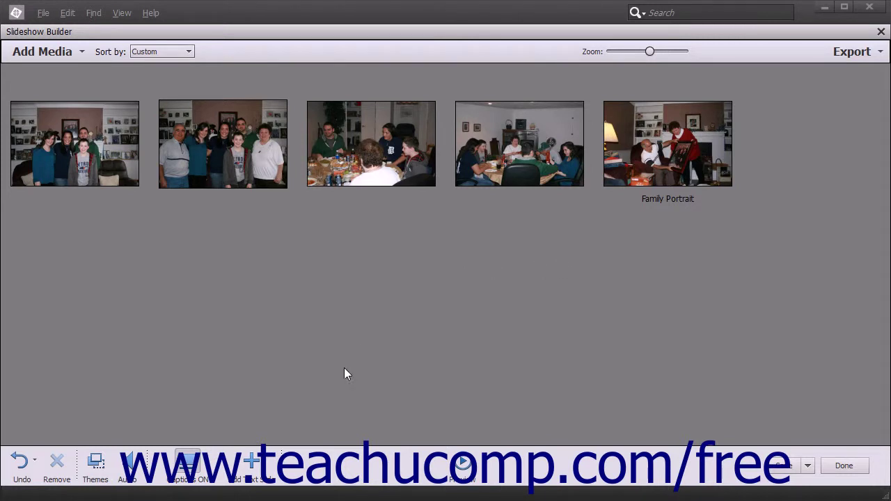
Add a text slide reading 'Grandkids' and drag it to the front of the slideshow.
left_click(255, 463)
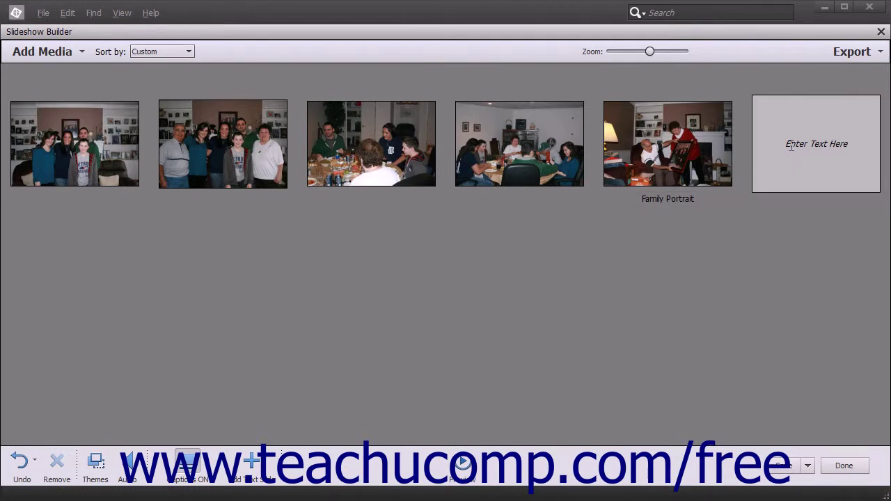
double_click(792, 145)
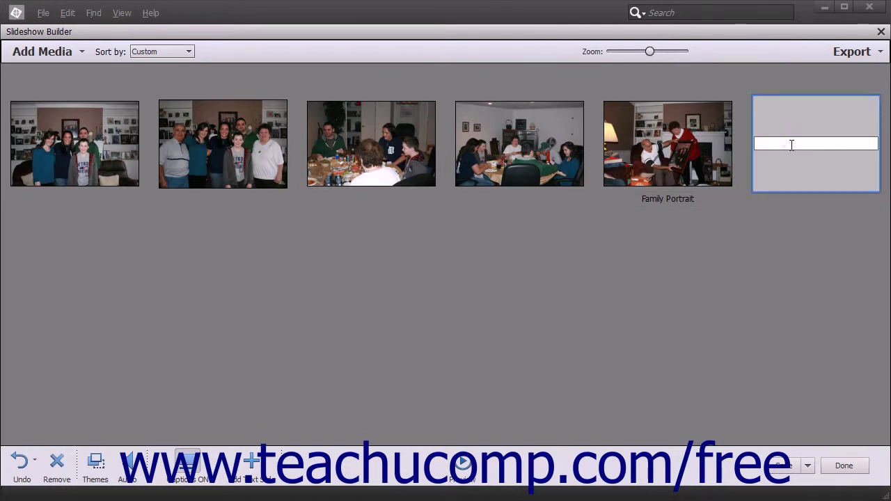
type("Grandkids")
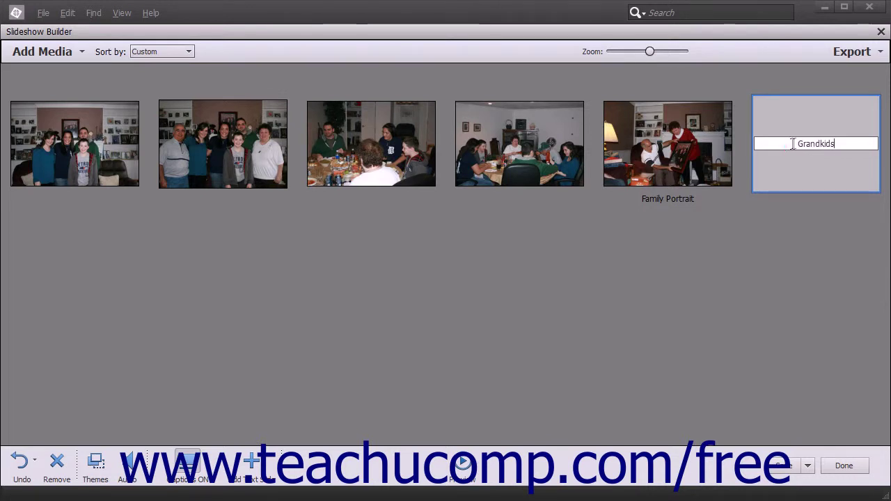
left_click(843, 175)
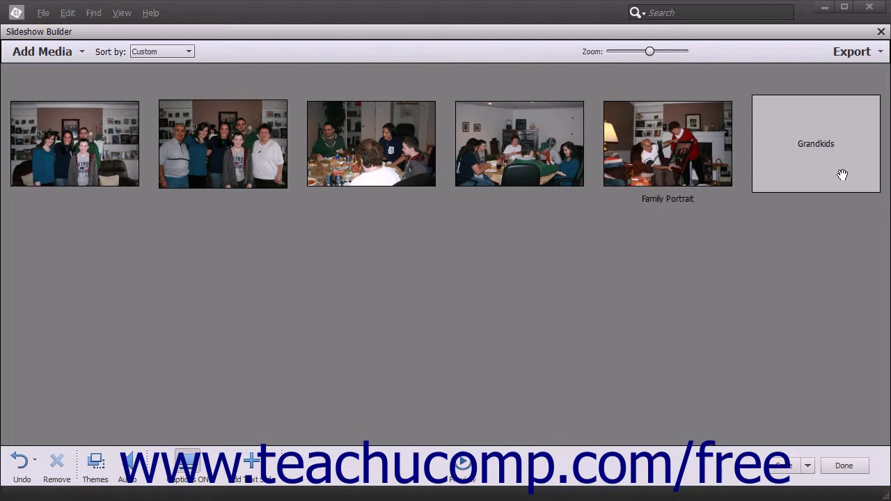
left_click_drag(843, 175, 14, 167)
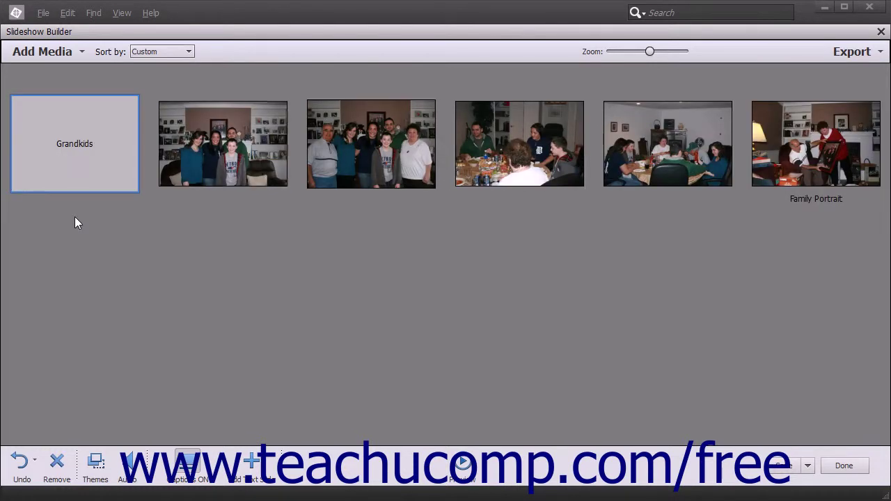
left_click(465, 465)
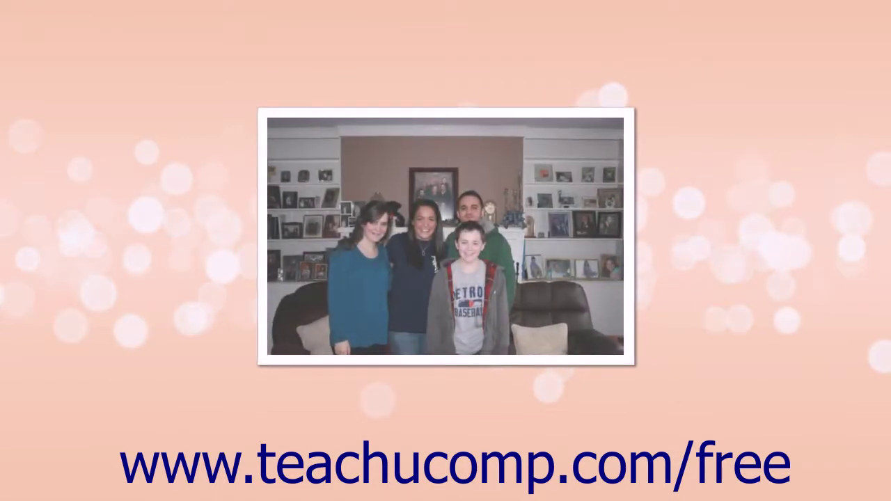
mouse_move(538, 411)
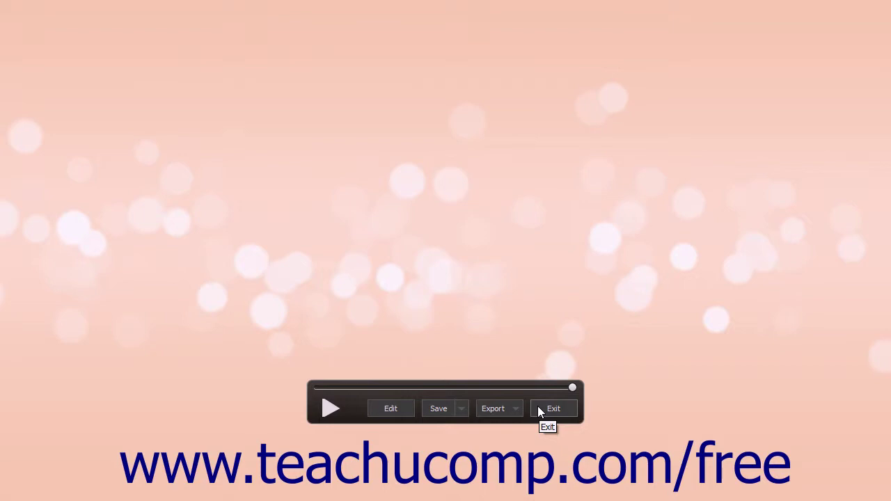
left_click(539, 410)
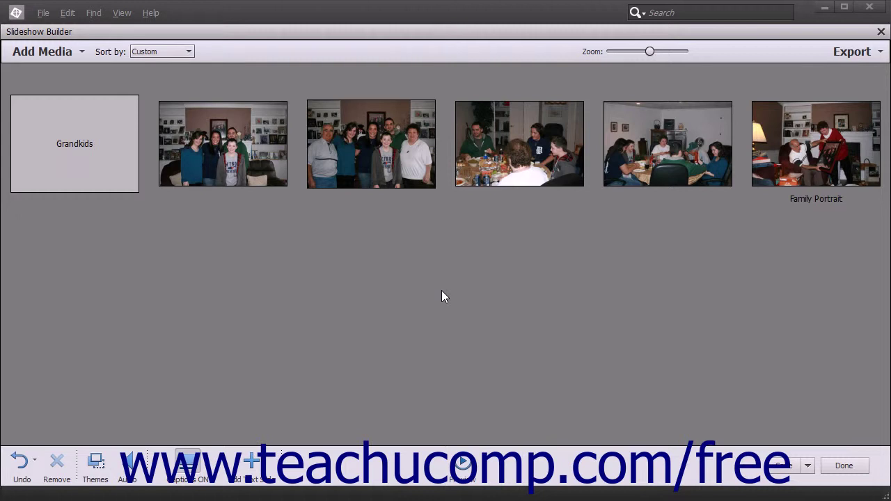
Save the slideshow project, then choose Save As from the Save dropdown to rename it.
left_click(794, 467)
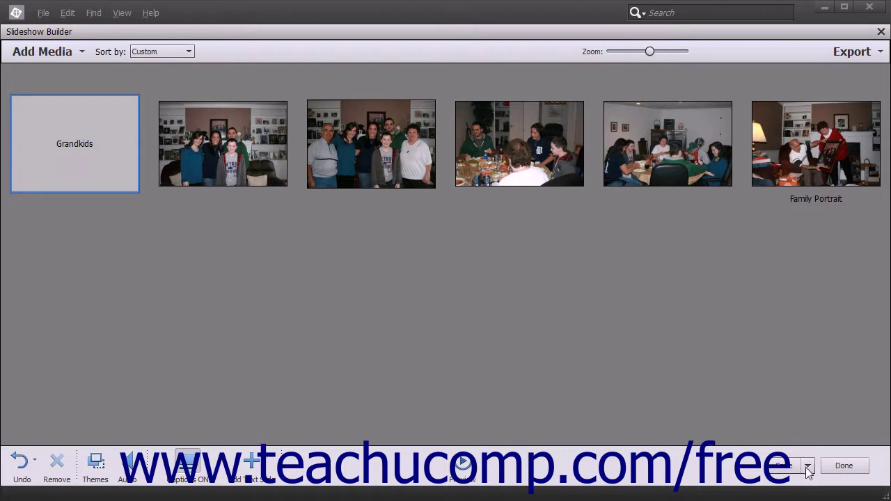
left_click(808, 472)
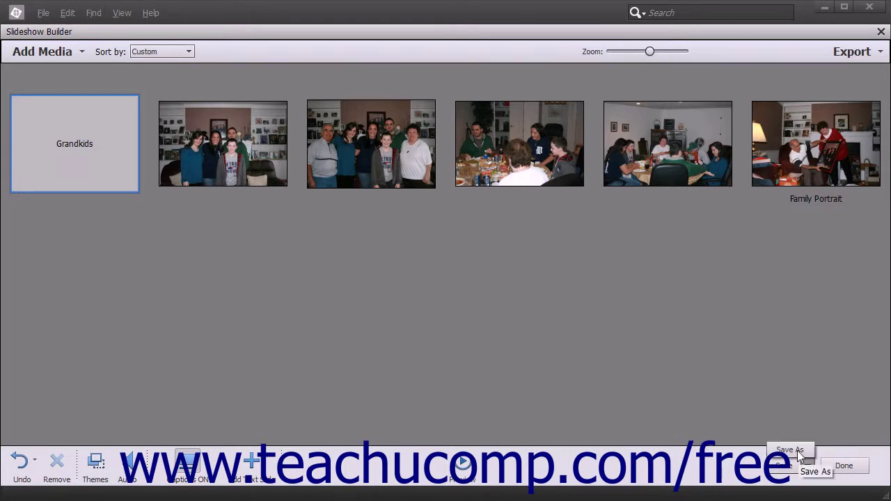
left_click(799, 456)
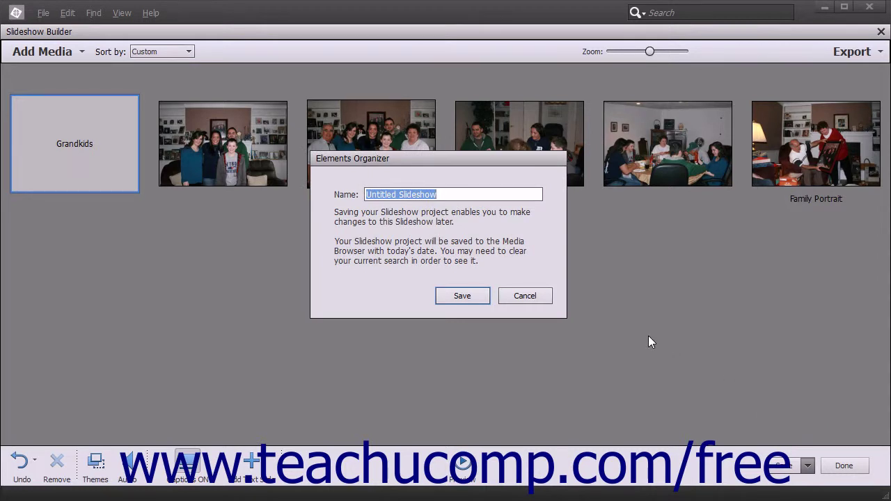
left_click(420, 297)
Cancel the Save As naming prompt and close the Slideshow Builder window.
left_click(529, 297)
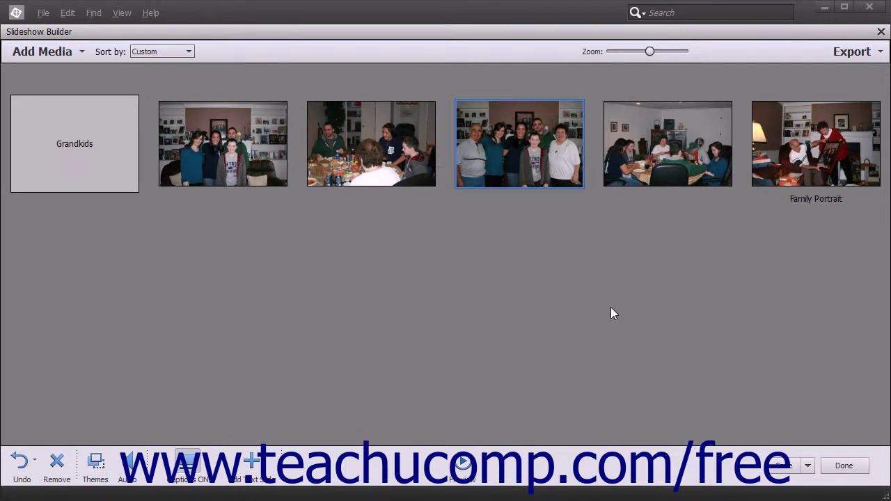
left_click(880, 32)
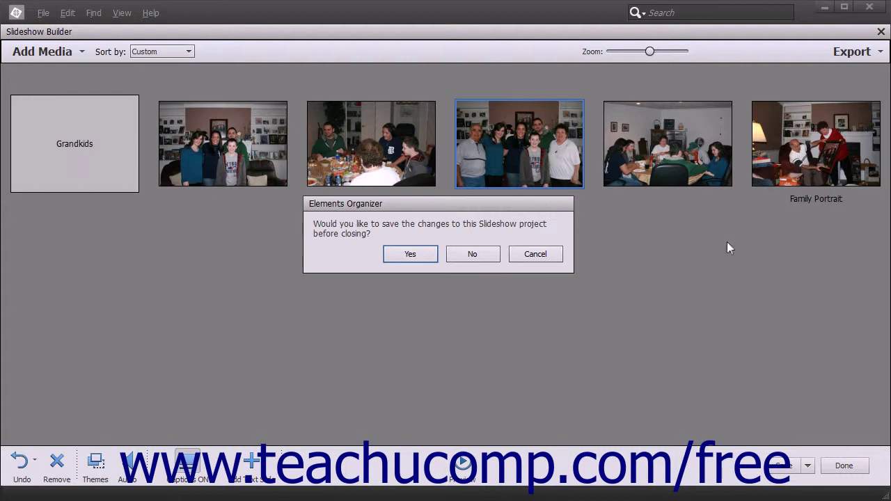